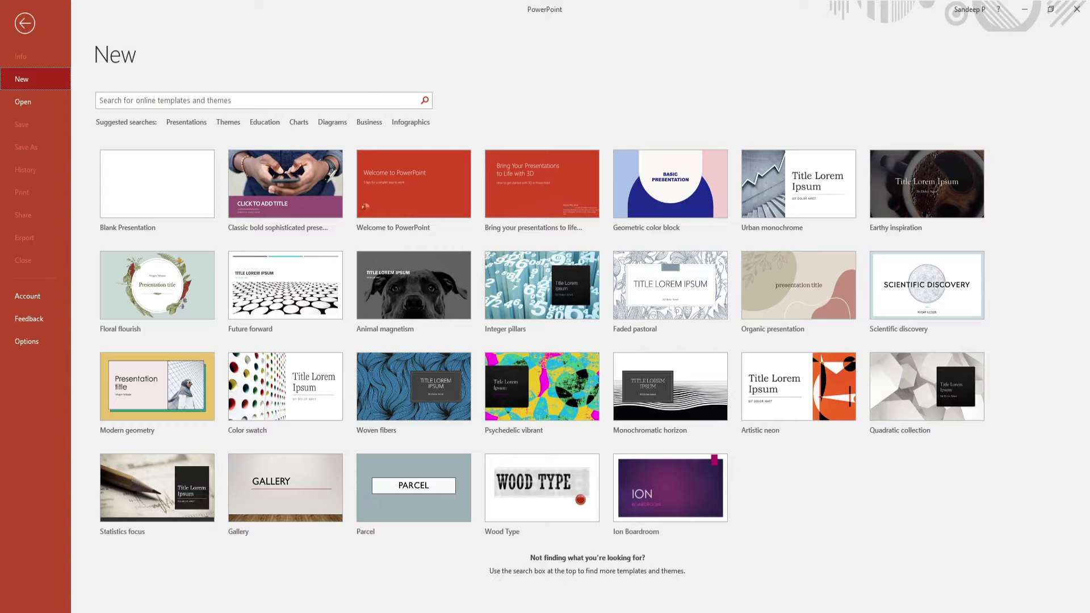
Step: Browse the templates listed under the Presentations suggested search
{"action": "left_click", "coordinate": [186, 122]}
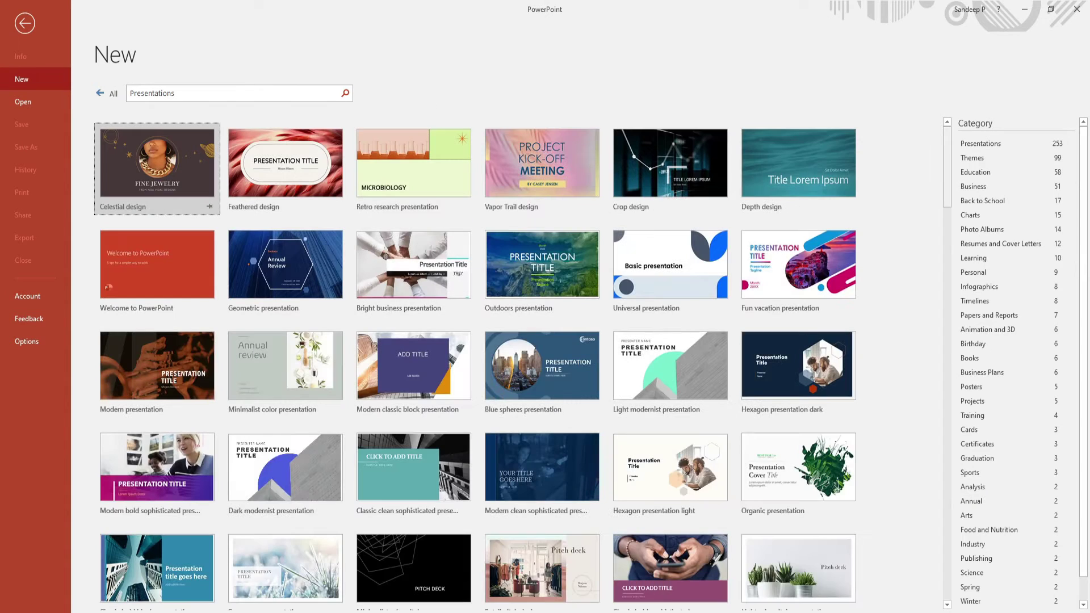
{"action": "scroll", "coordinate": [476, 363], "scroll_direction": "down", "scroll_amount": 15}
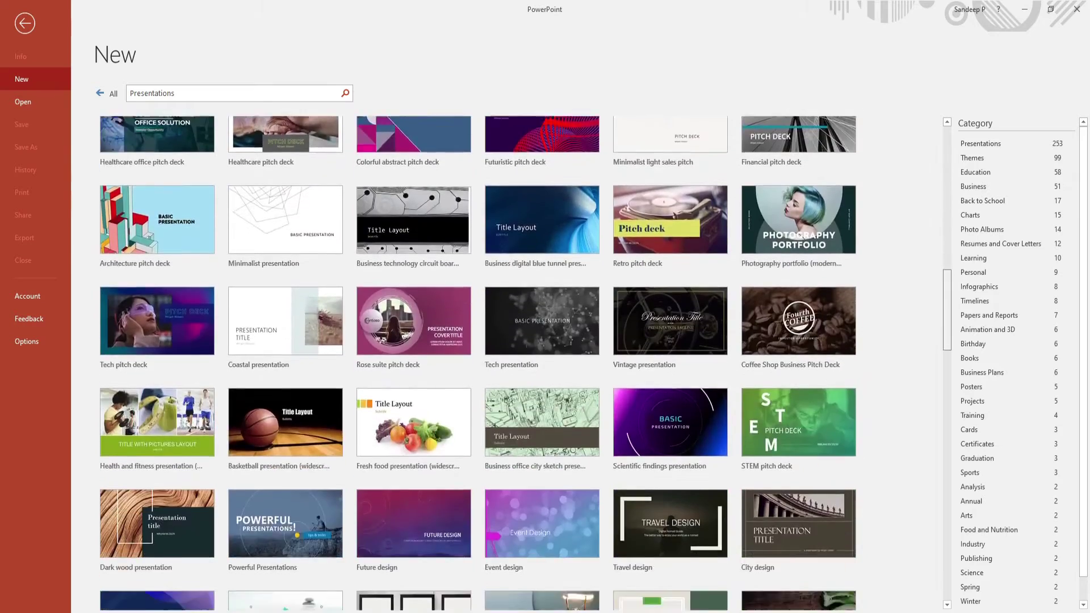
{"action": "scroll", "coordinate": [477, 363], "scroll_direction": "down", "scroll_amount": 15}
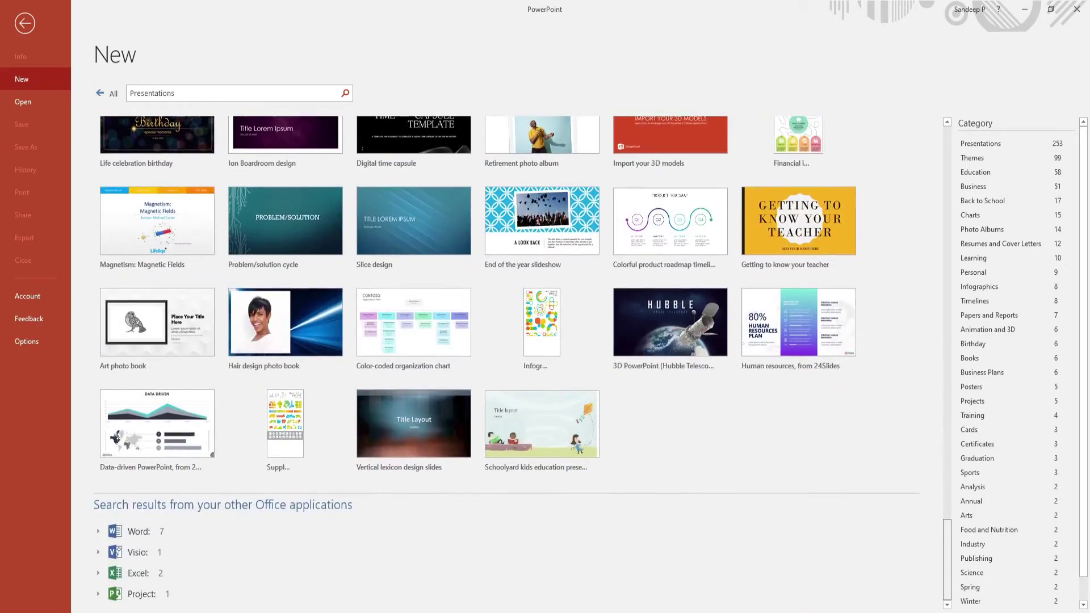
{"action": "scroll", "coordinate": [525, 363], "scroll_direction": "up", "scroll_amount": 15}
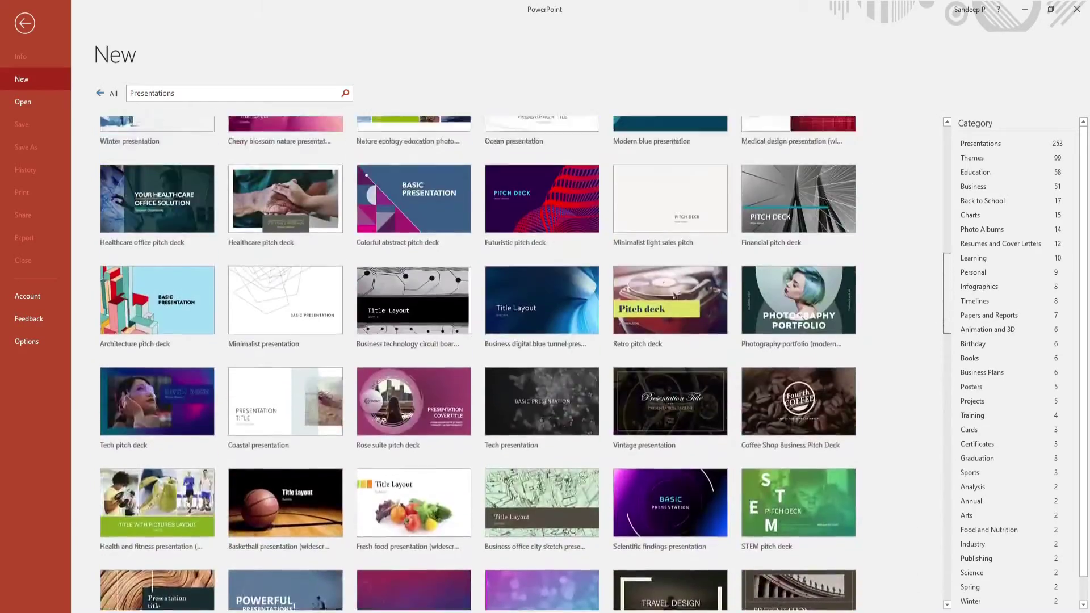
{"action": "scroll", "coordinate": [522, 363], "scroll_direction": "up", "scroll_amount": 6}
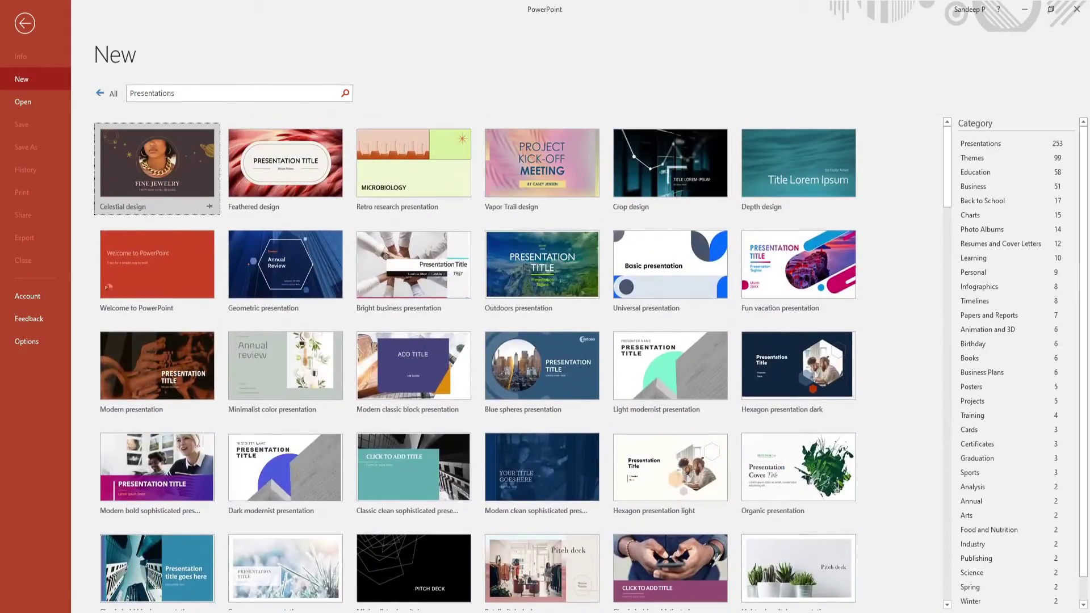
Step: Search the template gallery for 'Business' templates
{"action": "left_click", "coordinate": [234, 93]}
{"action": "type", "text": "Business"}
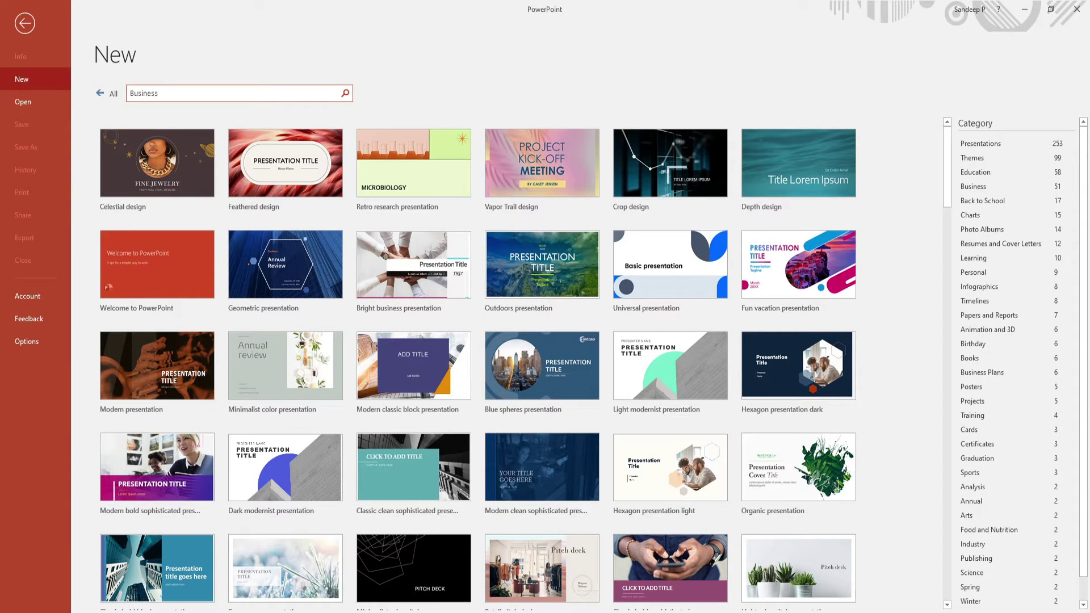
{"action": "key", "text": "Return"}
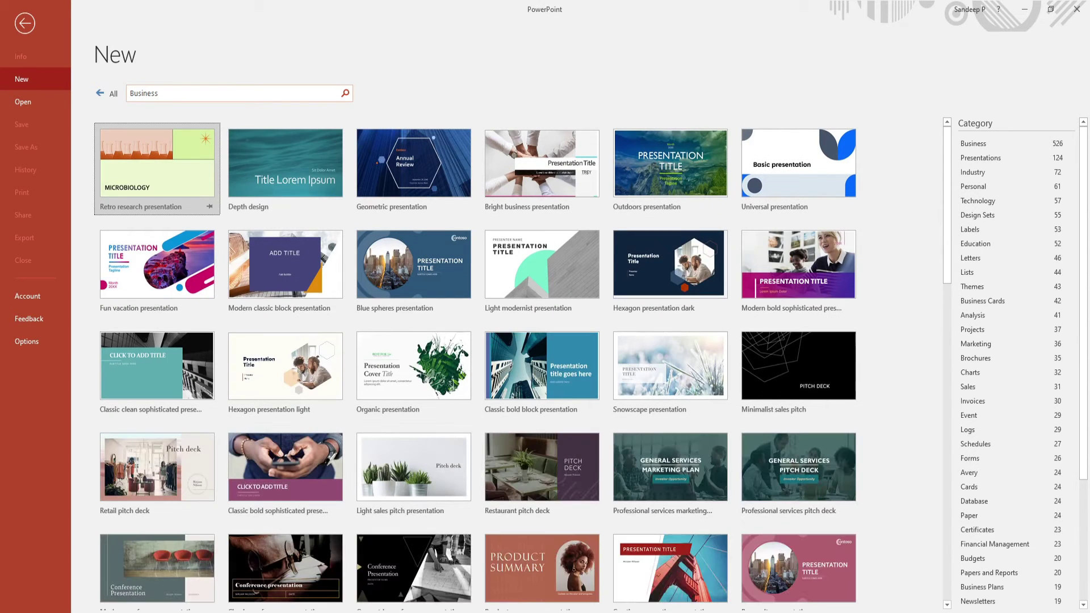
Step: Preview the Bright business presentation template and create a new deck from it
{"action": "left_click", "coordinate": [542, 165]}
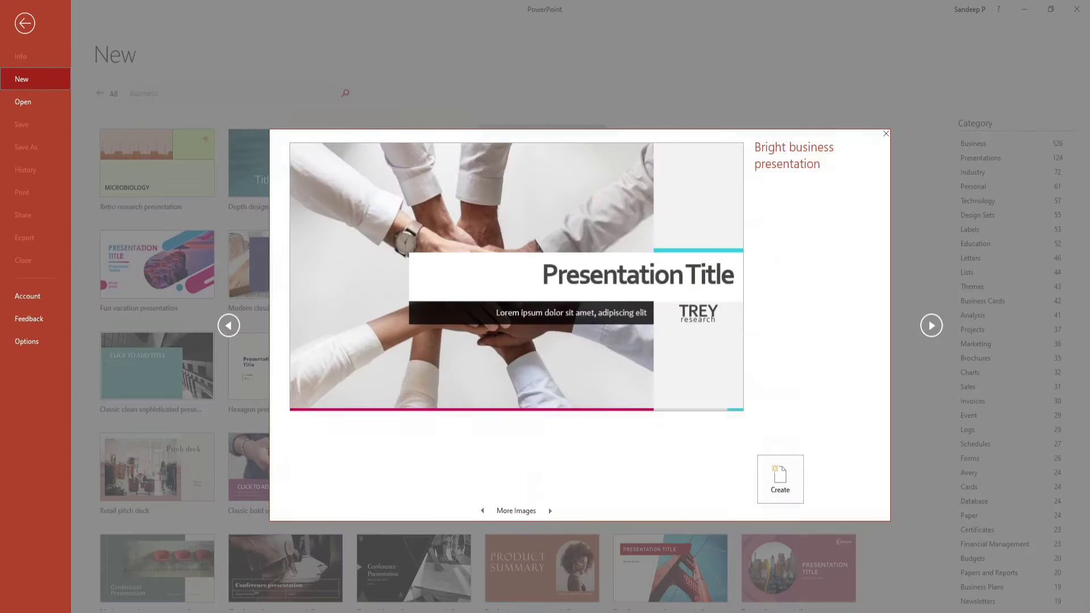
{"action": "left_click", "coordinate": [780, 478]}
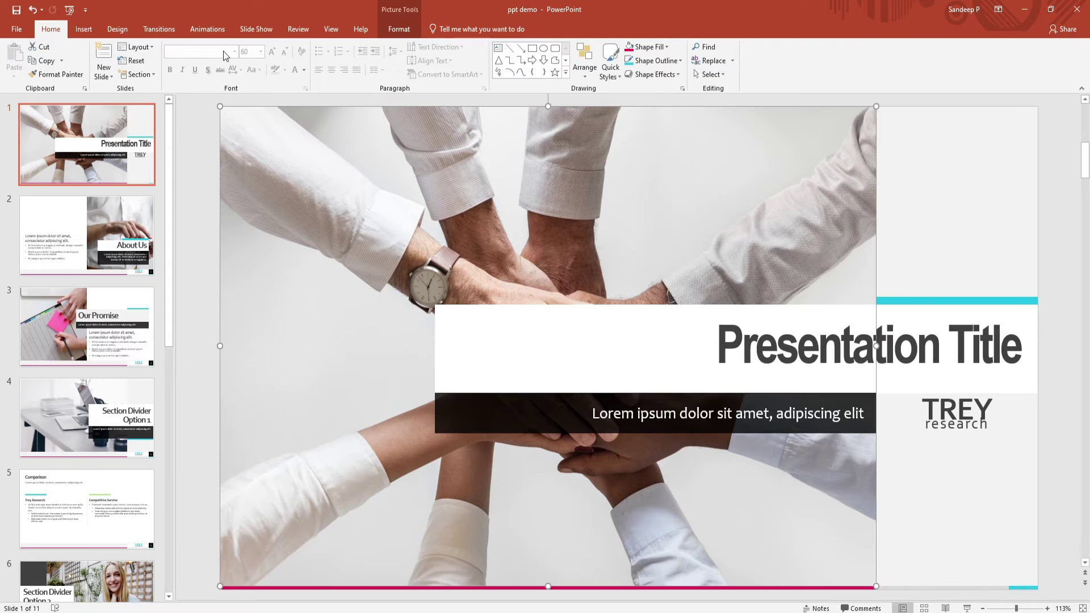
Step: Set the whole title text to Poor Richard font with a yellow highlight
{"action": "left_click", "coordinate": [741, 344]}
{"action": "key", "text": "ctrl+a"}
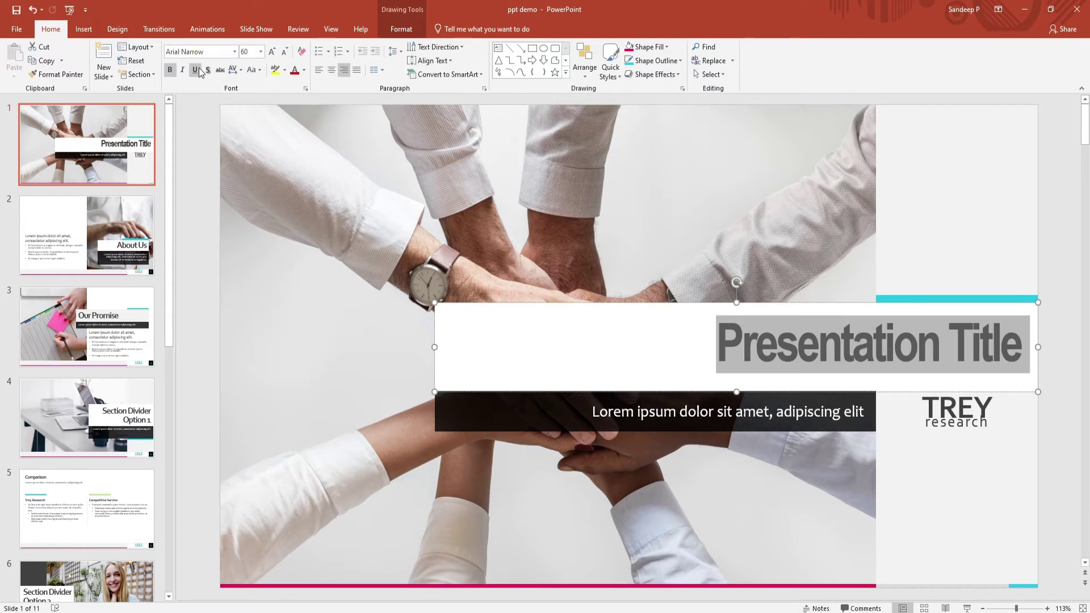
{"action": "left_click", "coordinate": [208, 53]}
{"action": "type", "text": "Poor Richard"}
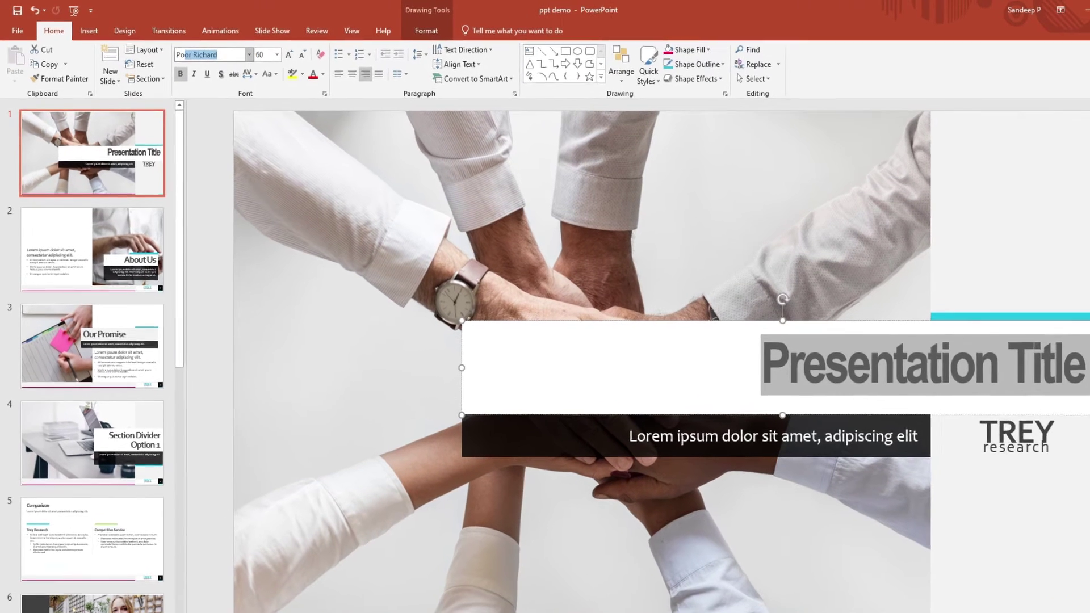
{"action": "key", "text": "Return"}
{"action": "left_click", "coordinate": [275, 71]}
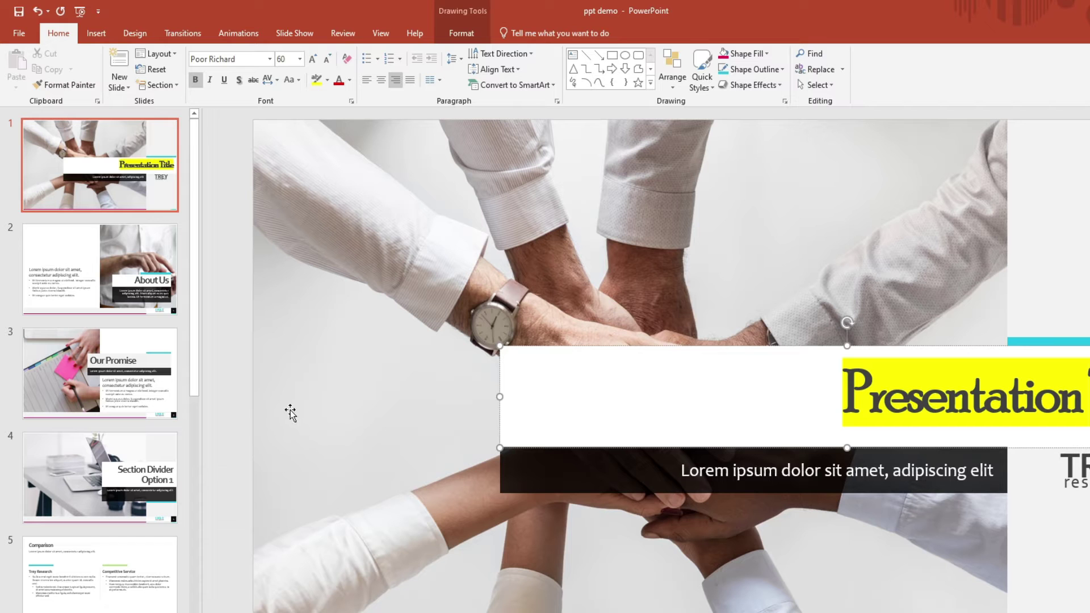
{"action": "left_click", "coordinate": [96, 33]}
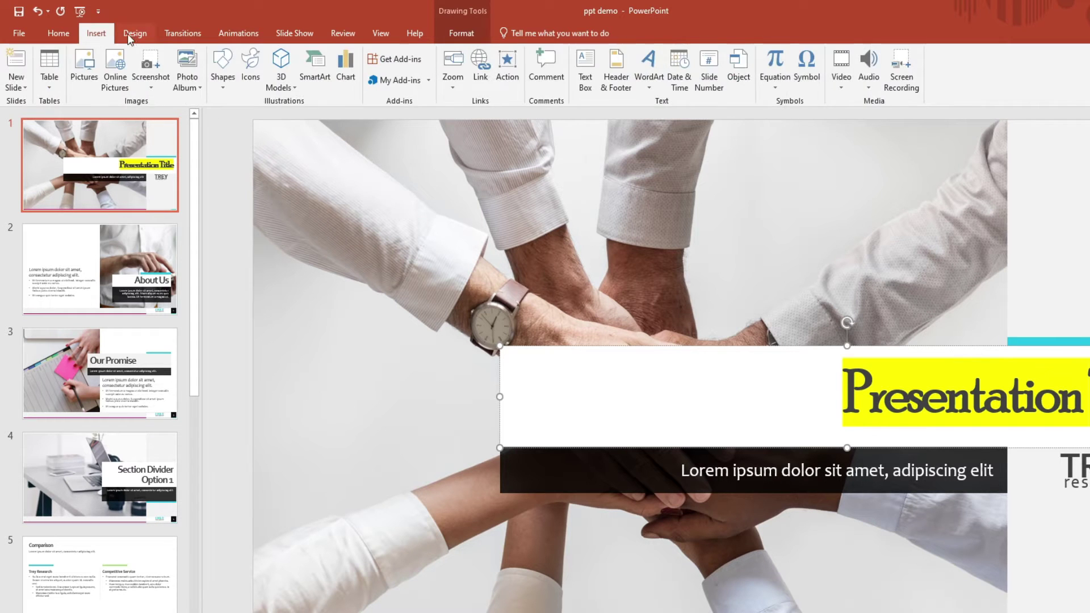
{"action": "left_click", "coordinate": [134, 32]}
{"action": "left_click", "coordinate": [182, 33]}
{"action": "left_click", "coordinate": [237, 34]}
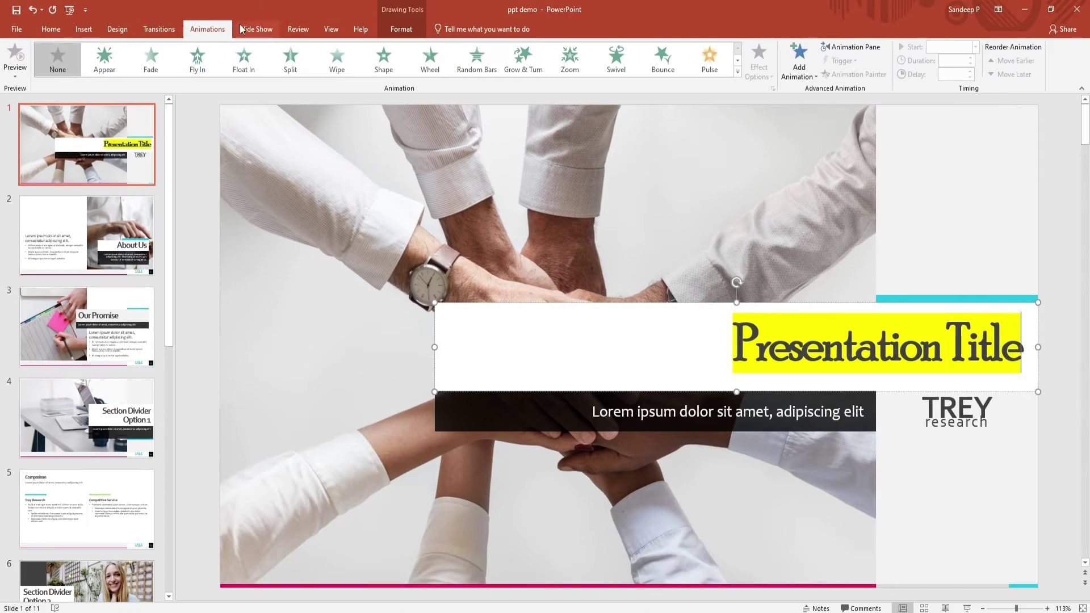
{"action": "left_click", "coordinate": [294, 33]}
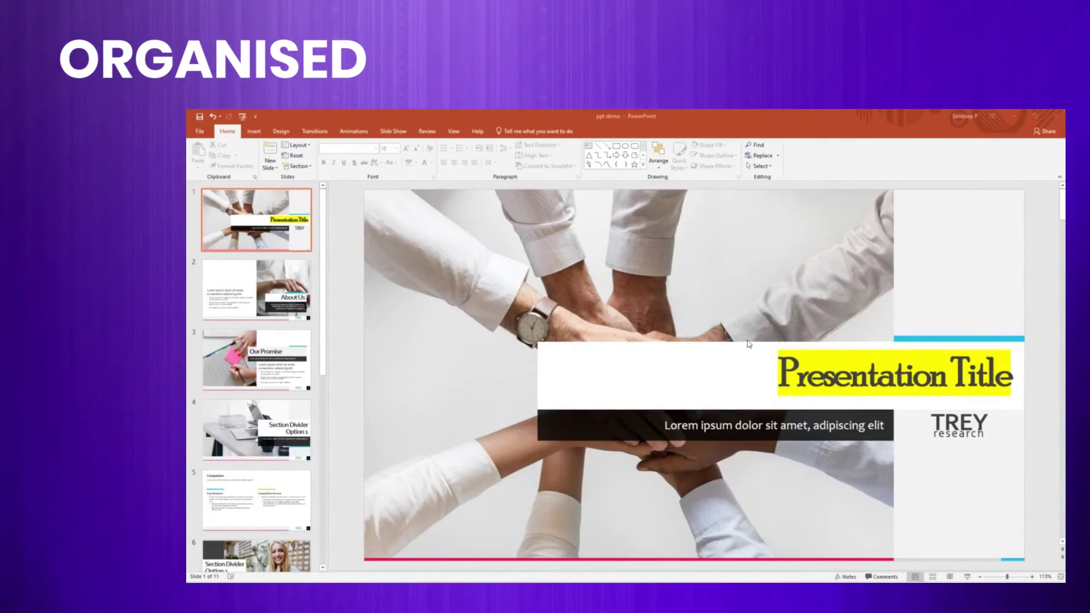
Step: Insert a 5-column, 2-row table and type 'Name' in its first cell
{"action": "left_click", "coordinate": [254, 132]}
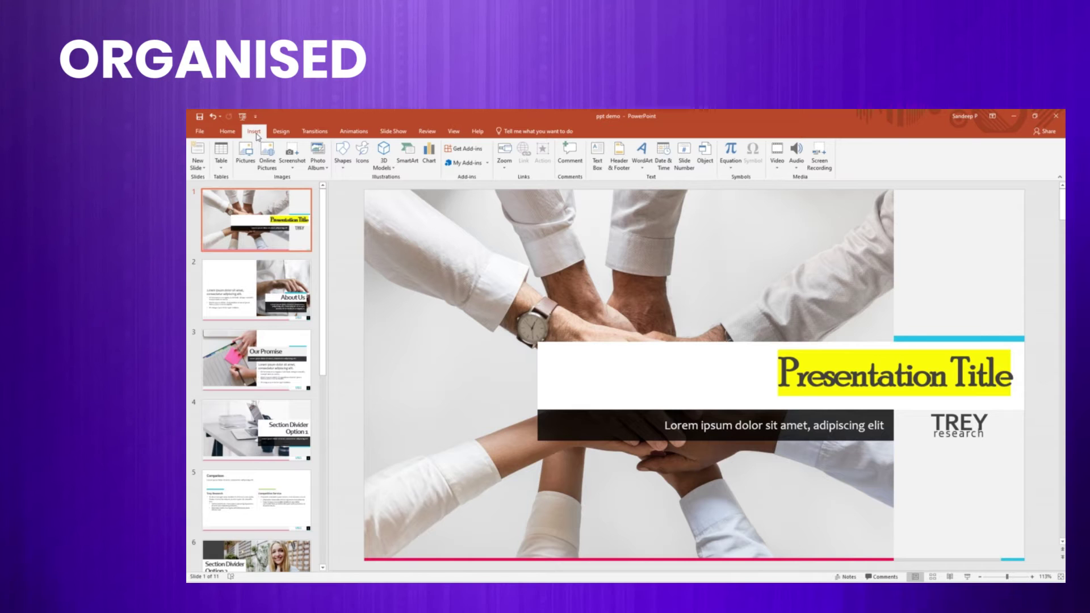
{"action": "left_click", "coordinate": [223, 152]}
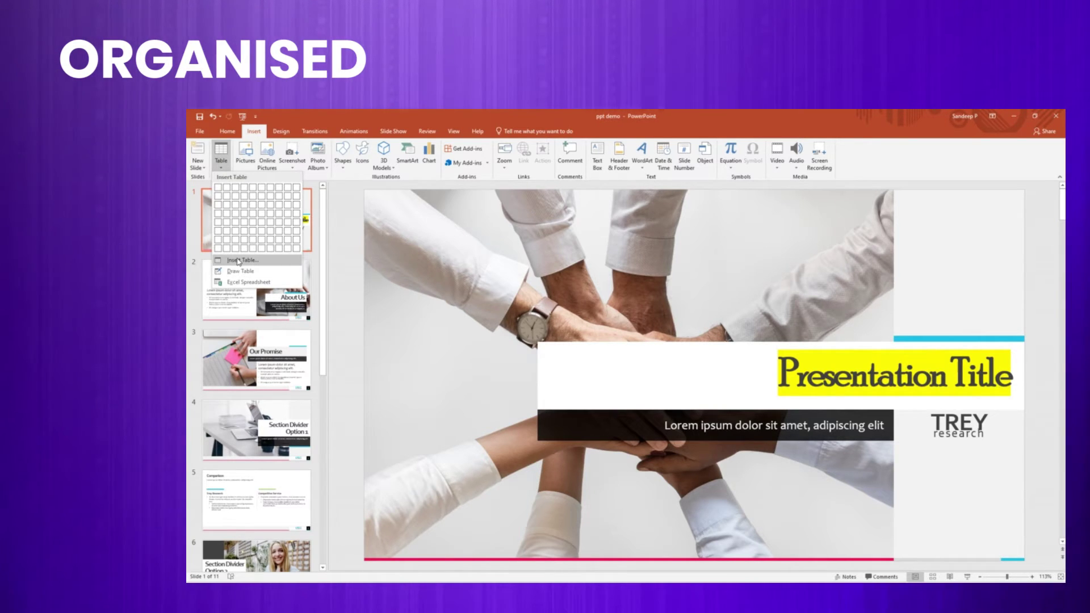
{"action": "left_click", "coordinate": [239, 261]}
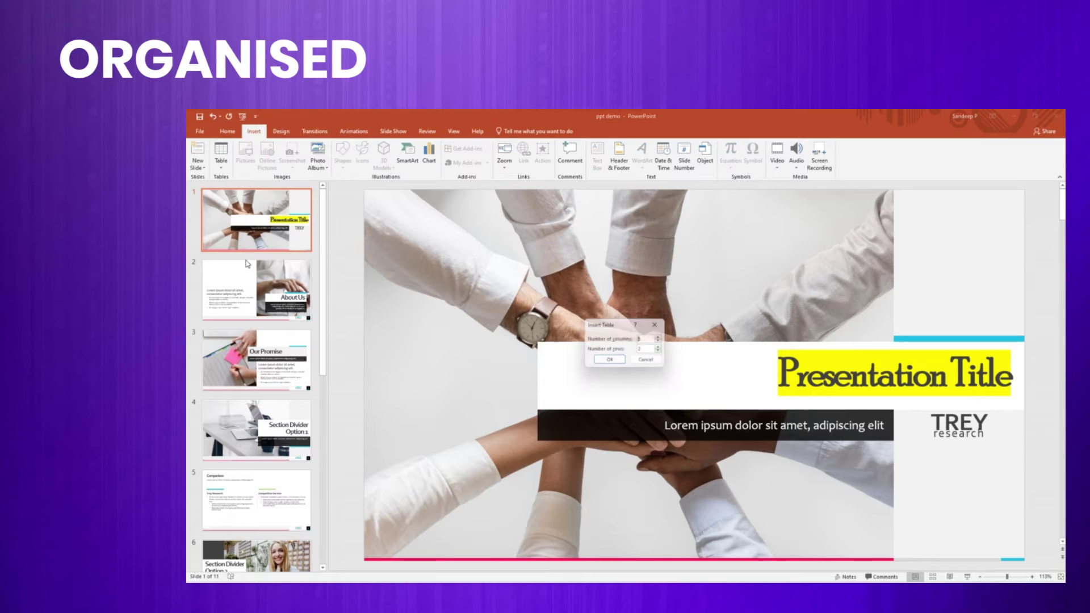
{"action": "left_click", "coordinate": [625, 365]}
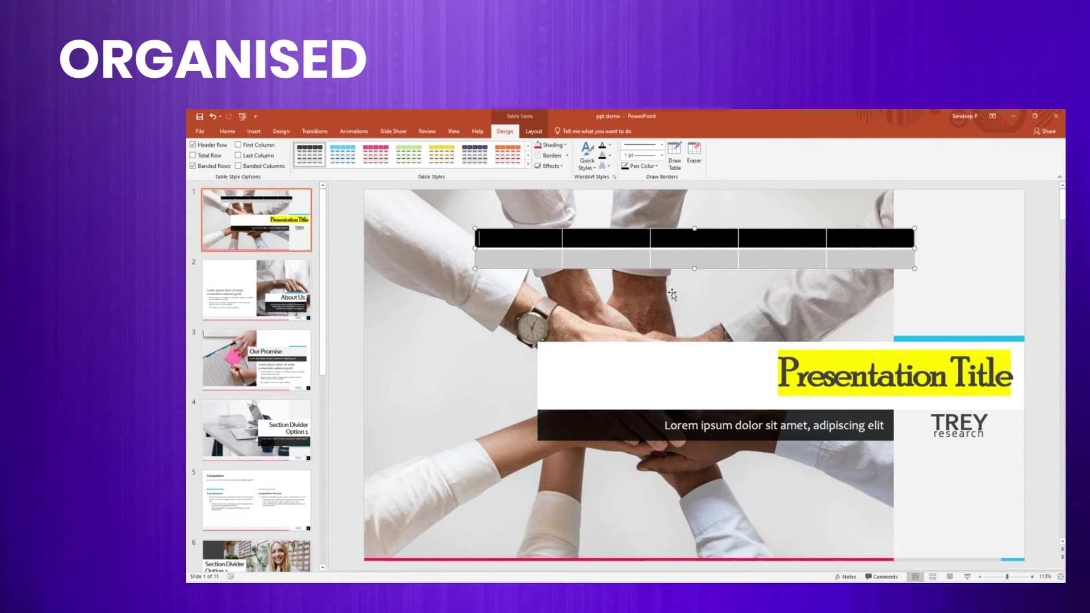
{"action": "type", "text": "Name"}
{"action": "left_click", "coordinate": [548, 296]}
Step: Insert a 4-column, 5-row table from the grid and drag it down-left
{"action": "left_click", "coordinate": [254, 131]}
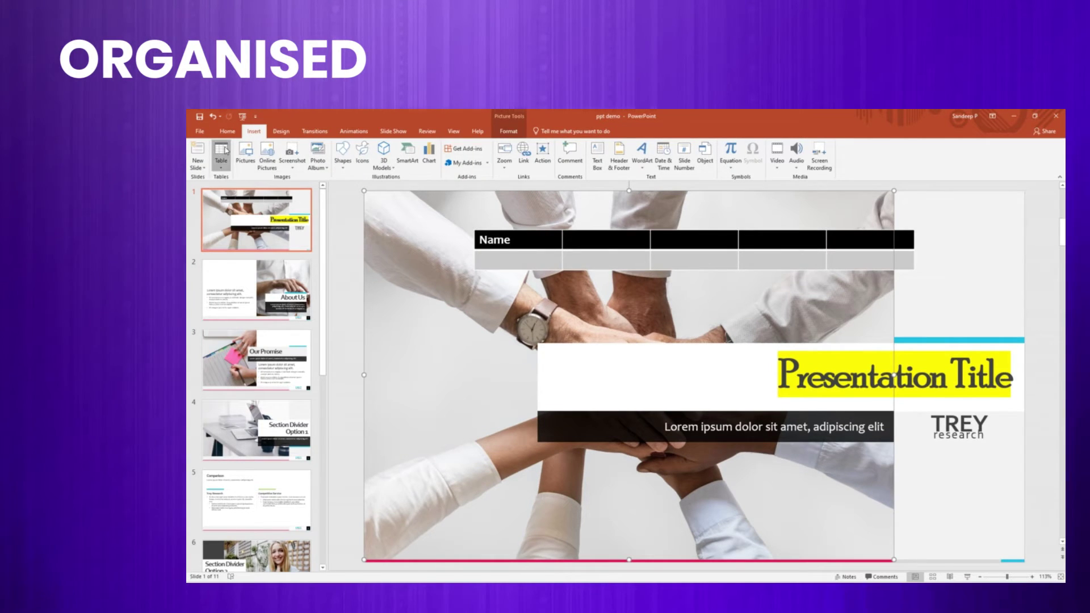
{"action": "left_click", "coordinate": [225, 150]}
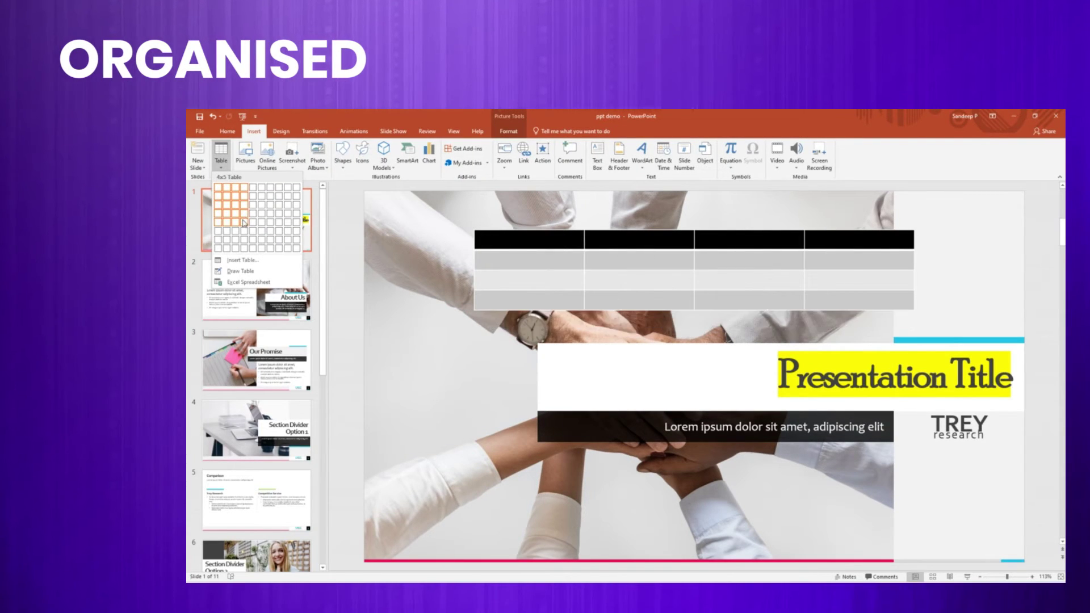
{"action": "left_click", "coordinate": [244, 222]}
{"action": "left_click_drag", "start_coordinate": [592, 229], "coordinate": [489, 291]}
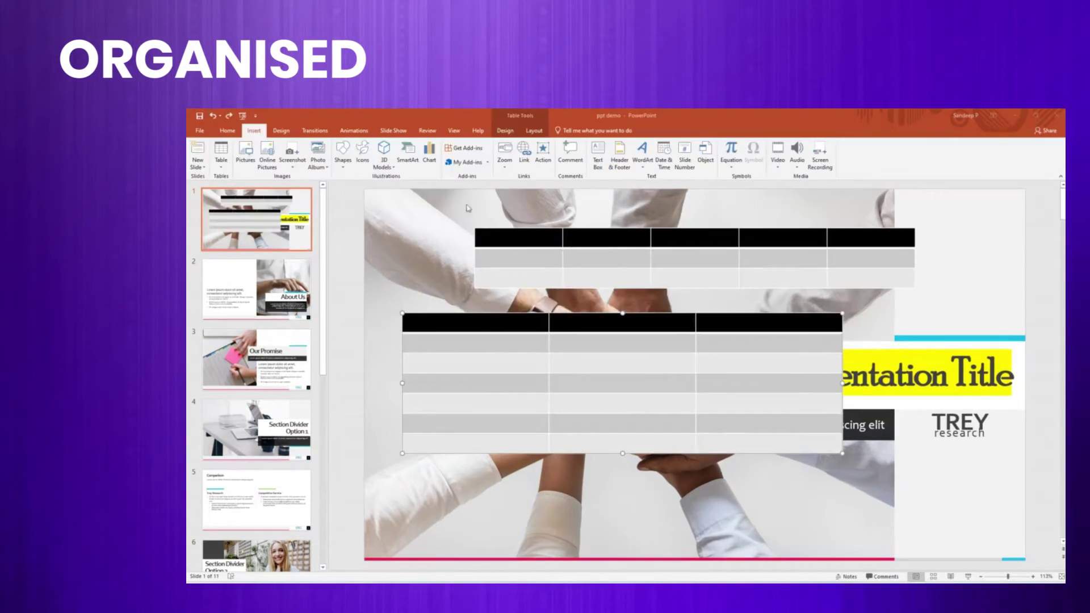
Step: Draw a text box near the slide's top-left corner
{"action": "left_click", "coordinate": [344, 167]}
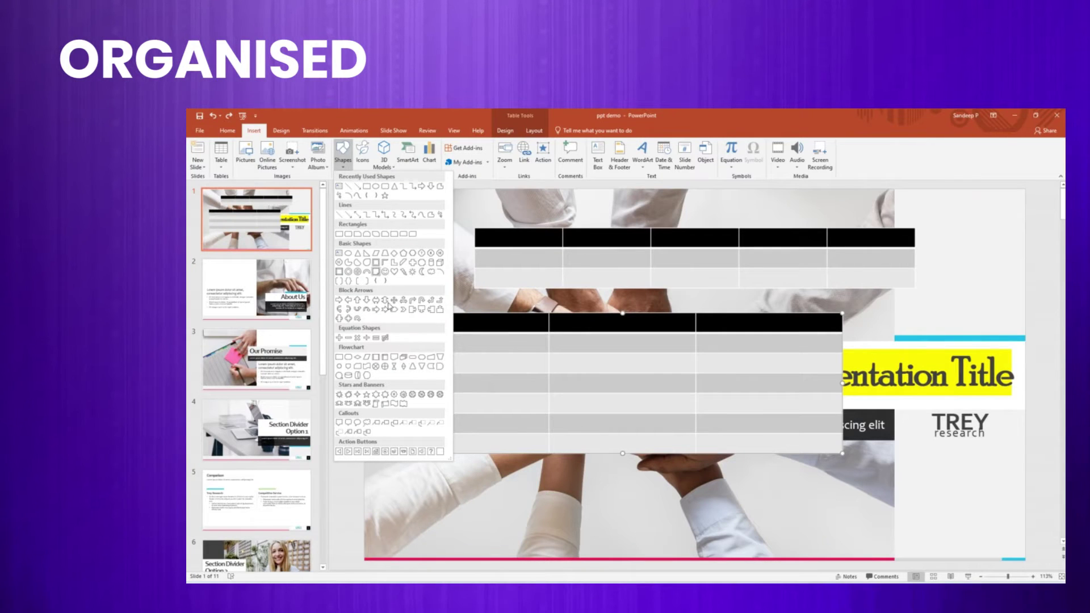
{"action": "left_click", "coordinate": [595, 153]}
{"action": "left_click", "coordinate": [415, 226]}
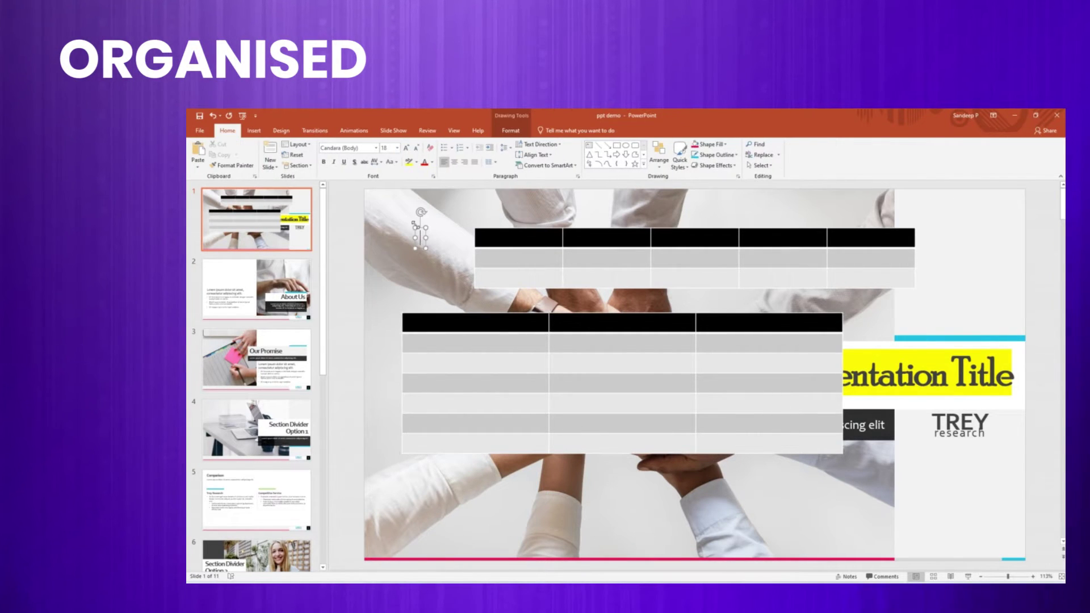
Step: Add a new slide after the title slide, then duplicate the title slide
{"action": "right_click", "coordinate": [274, 244]}
{"action": "key", "text": "Down"}
{"action": "key", "text": "Down"}
{"action": "key", "text": "Down"}
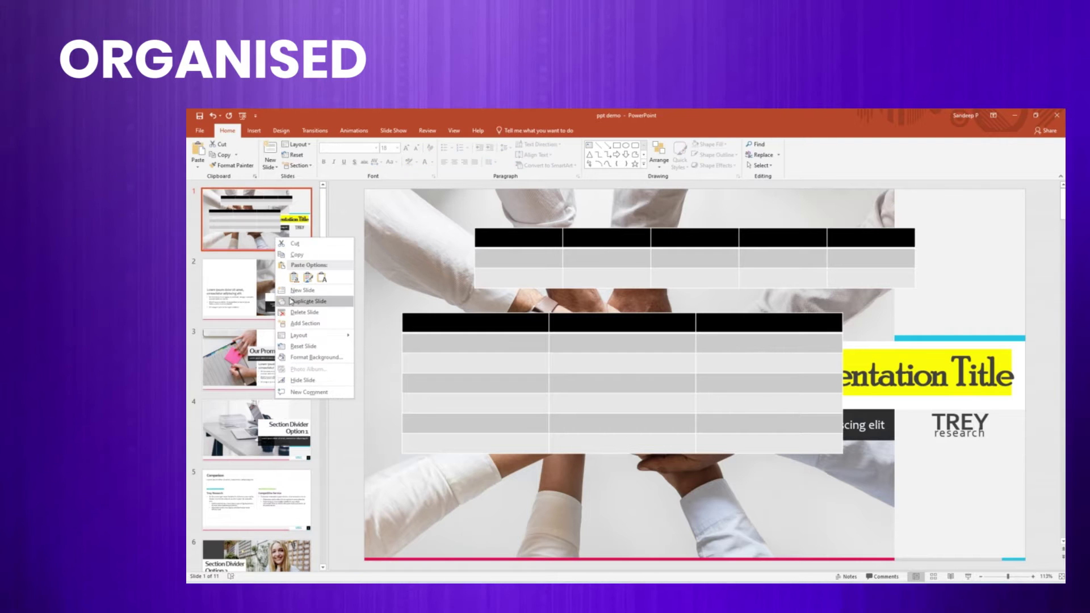
{"action": "key", "text": "Return"}
{"action": "left_click", "coordinate": [273, 245]}
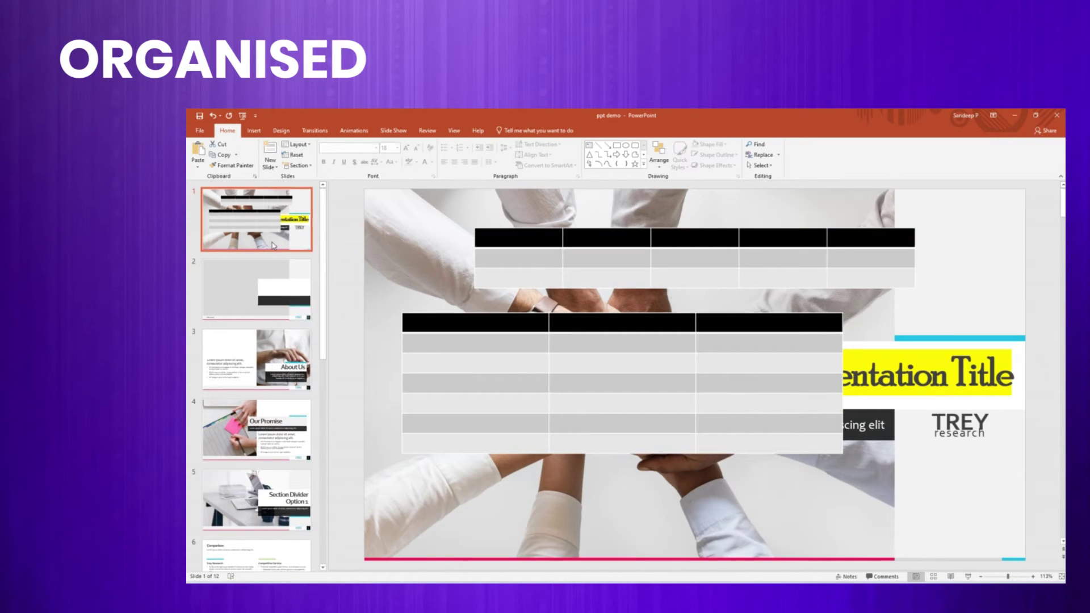
{"action": "right_click", "coordinate": [273, 245]}
{"action": "left_click", "coordinate": [295, 316]}
Step: Delete the section divider slide and the duplicated title slide
{"action": "right_click", "coordinate": [255, 365]}
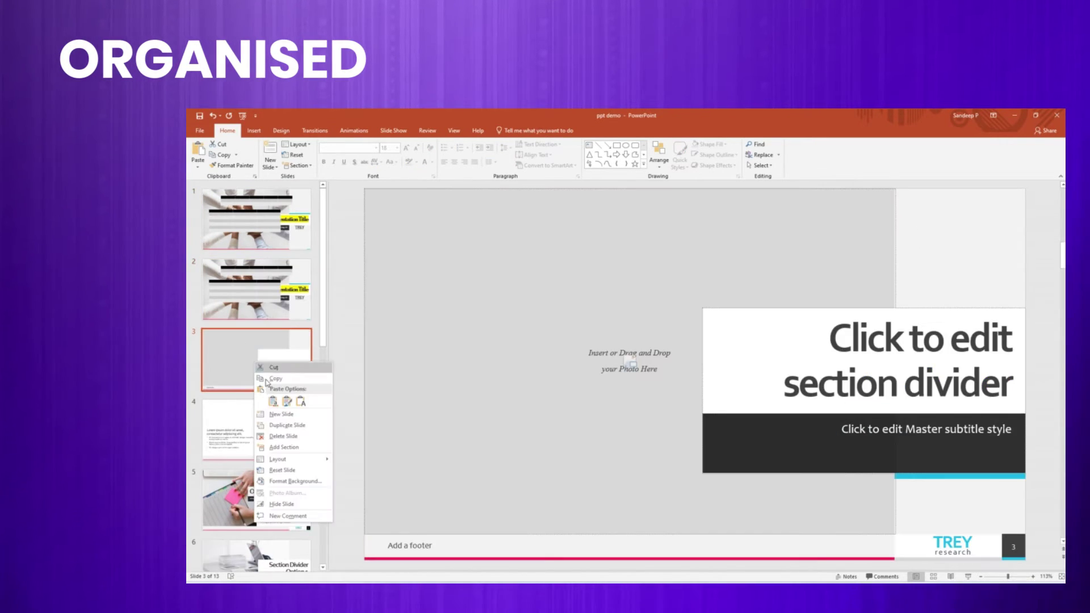
{"action": "left_click", "coordinate": [284, 438]}
{"action": "right_click", "coordinate": [280, 307]}
{"action": "left_click", "coordinate": [307, 381]}
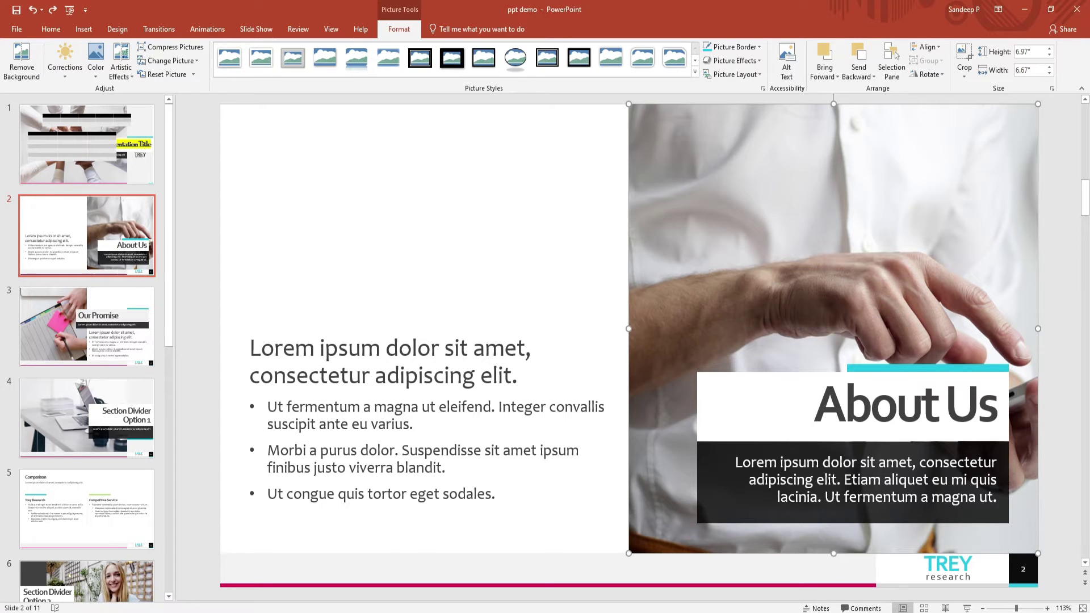
Step: Delete the About Us photo and start inserting a replacement picture file
{"action": "key", "text": "Delete"}
{"action": "left_click", "coordinate": [84, 29]}
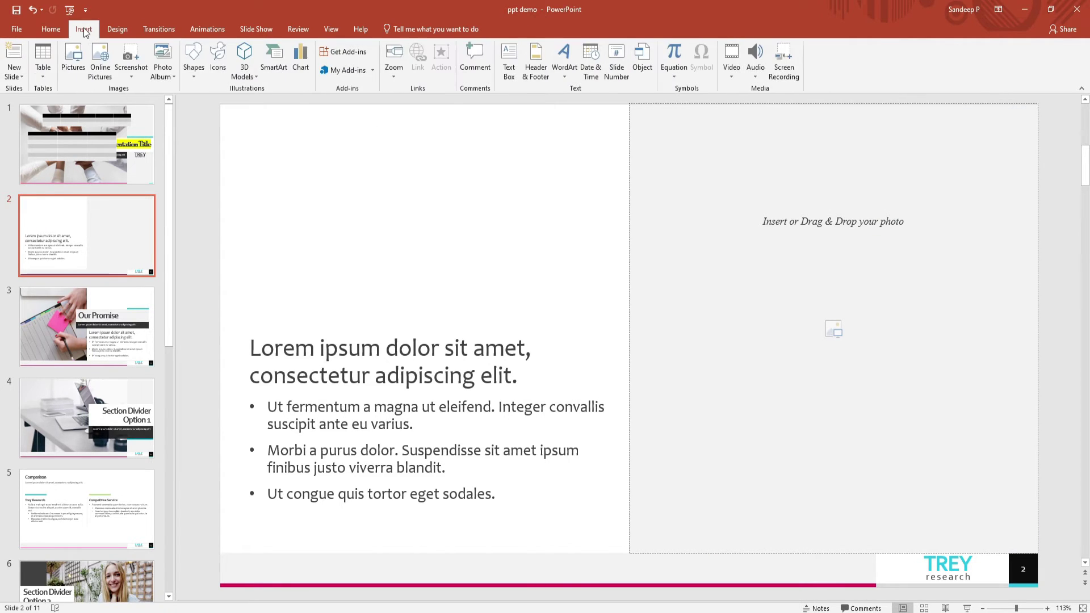
{"action": "left_click", "coordinate": [73, 57]}
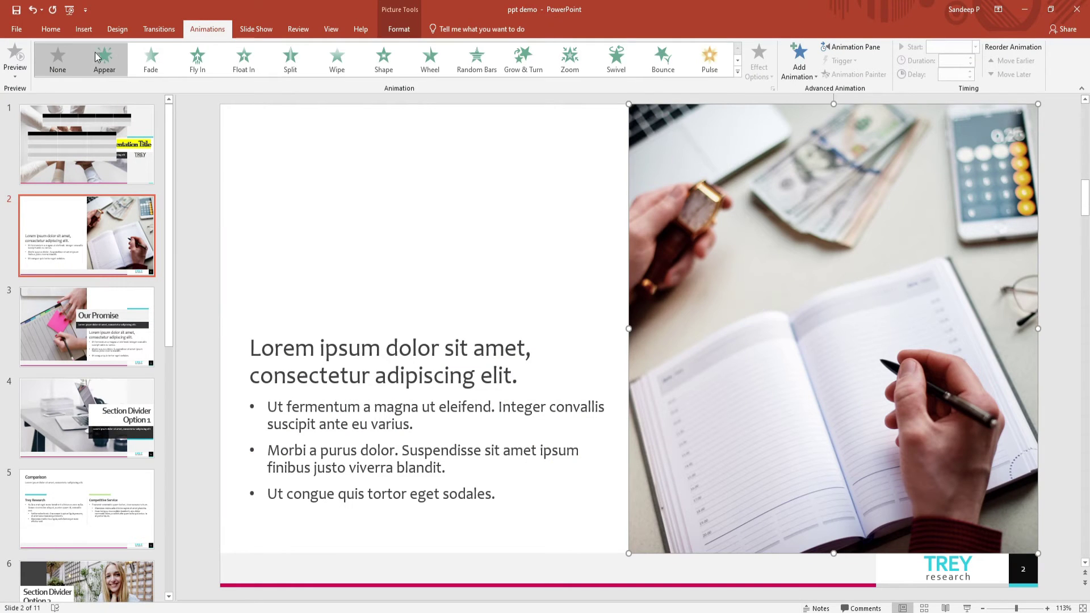
Step: Try Fly In, Split and Float In, then apply Fade with a 01.00 duration
{"action": "left_click", "coordinate": [199, 55]}
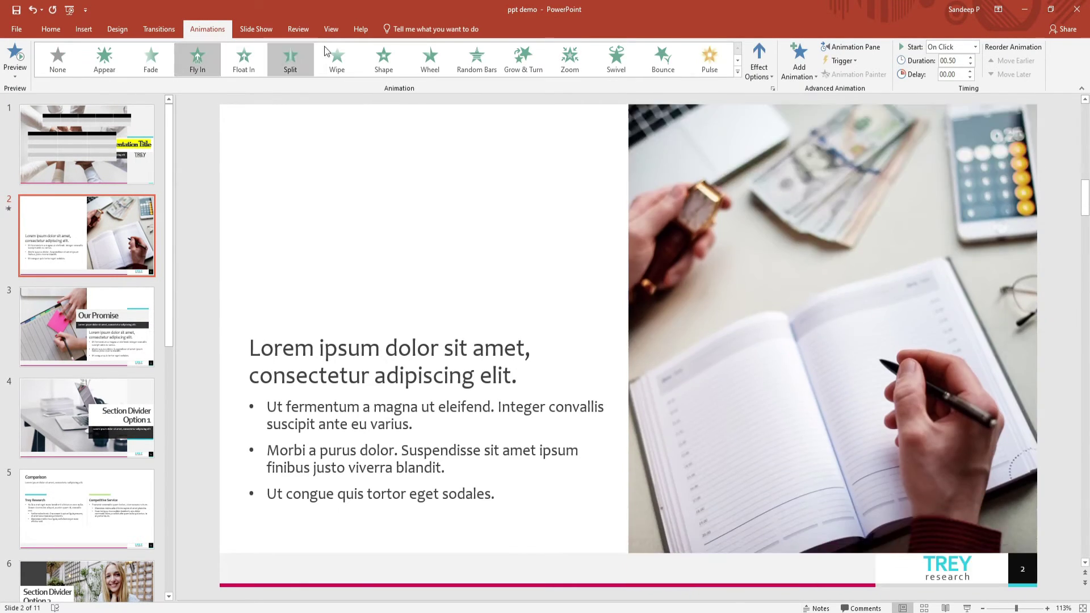
{"action": "left_click", "coordinate": [290, 57]}
{"action": "left_click", "coordinate": [244, 56]}
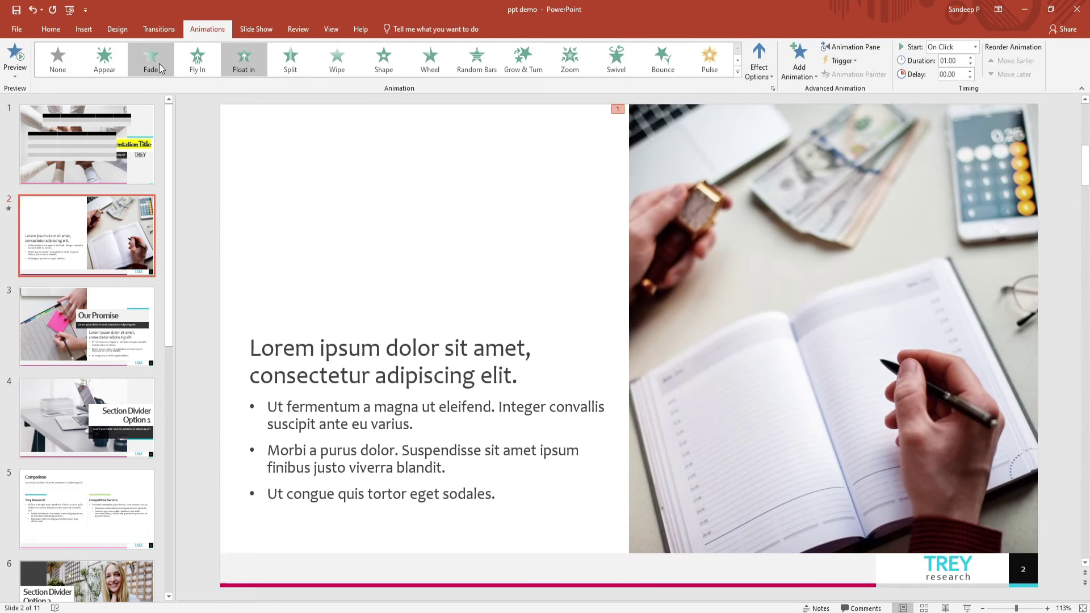
{"action": "left_click", "coordinate": [160, 68]}
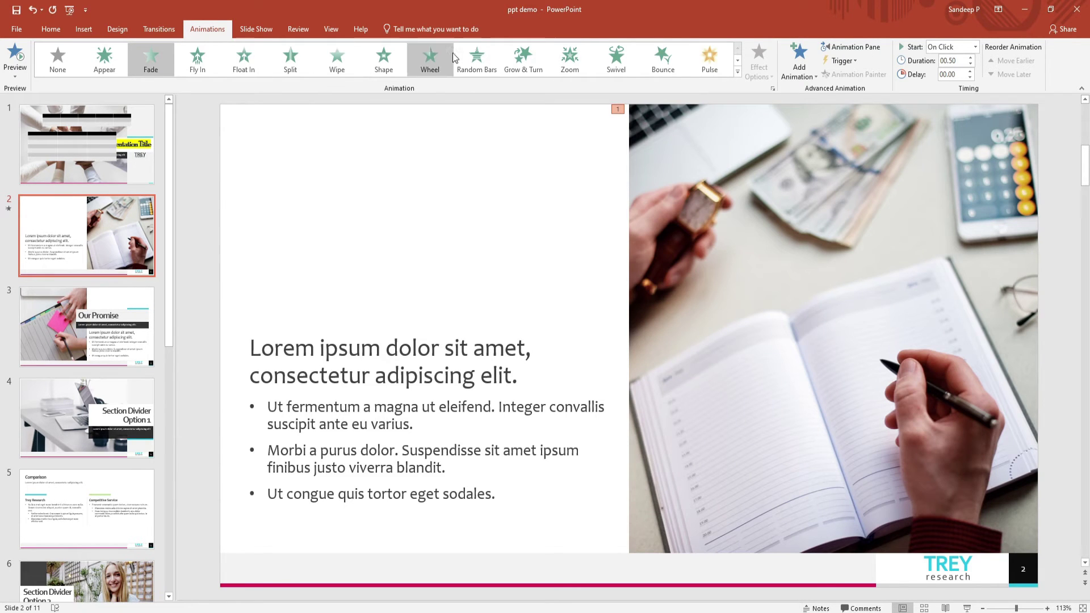
{"action": "left_click", "coordinate": [964, 61]}
{"action": "type", "text": "1"}
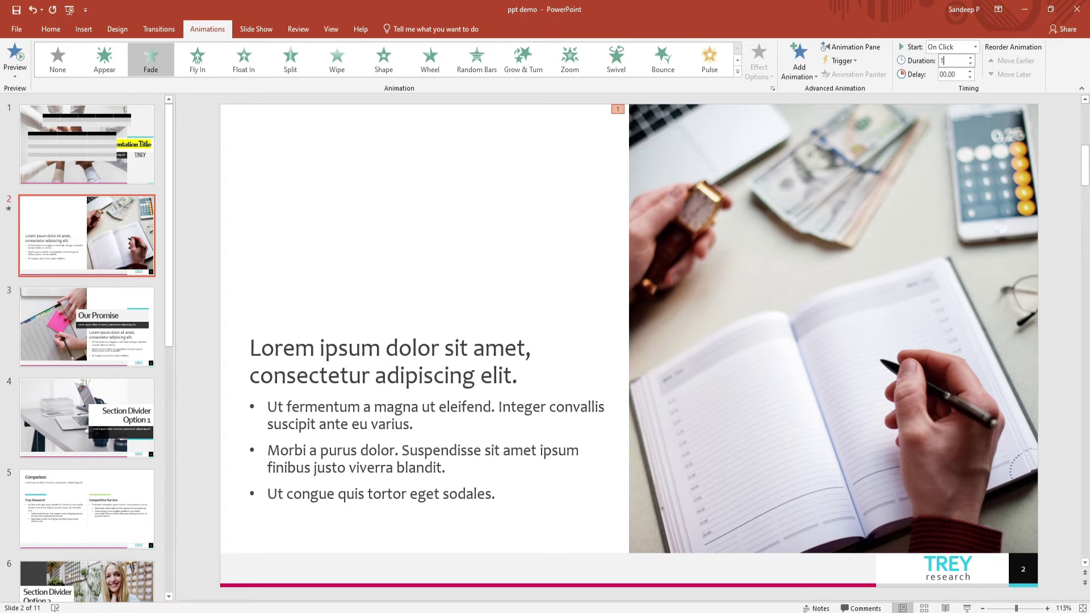
{"action": "key", "text": "Return"}
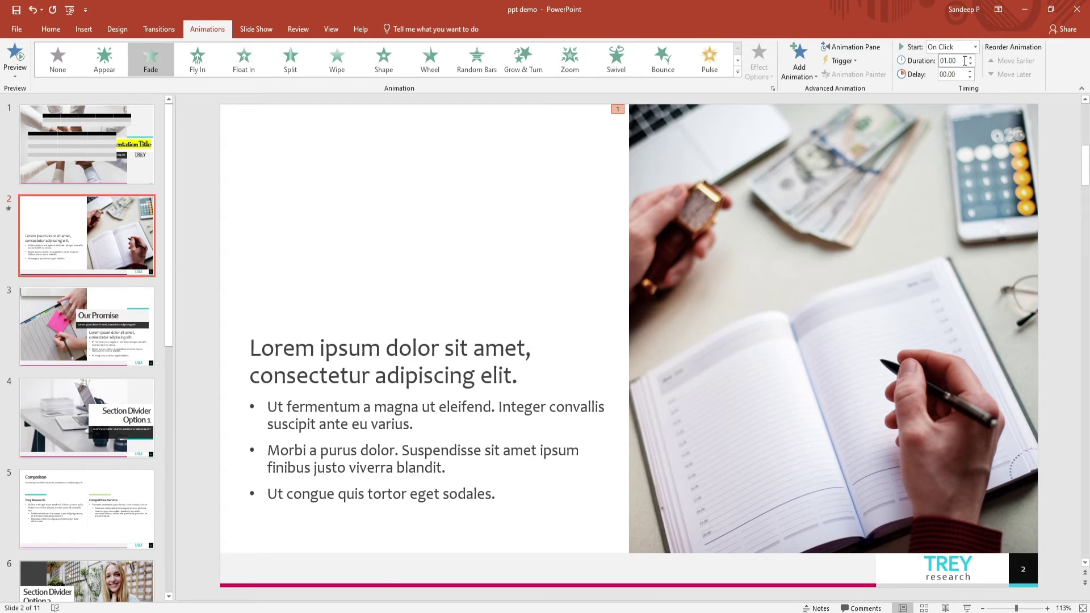